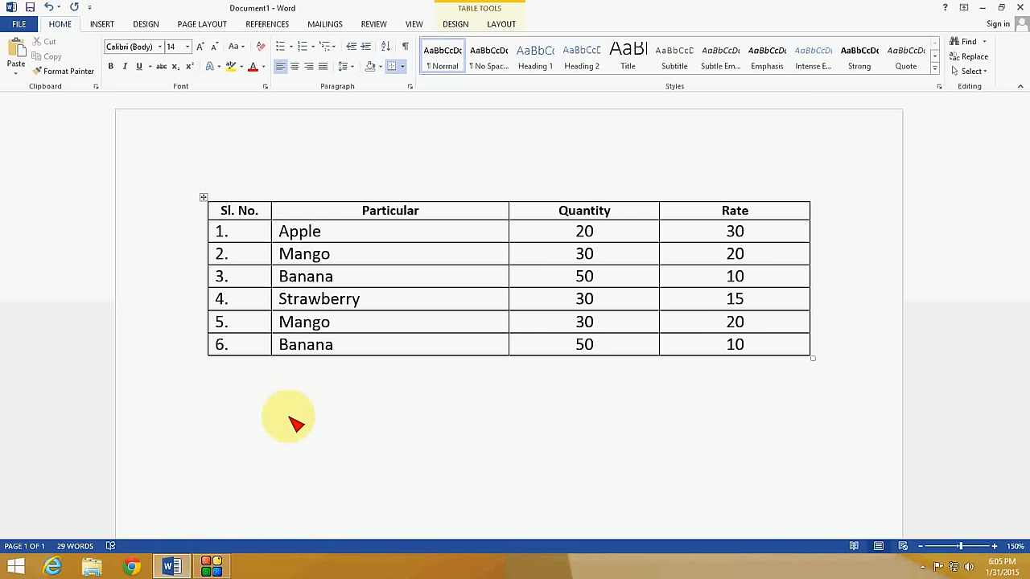
- Select the fruit table's six data rows, then move the cursor below the table
{"action": "key", "text": "shift+End"}
{"action": "key", "text": "ctrl+shift+End"}
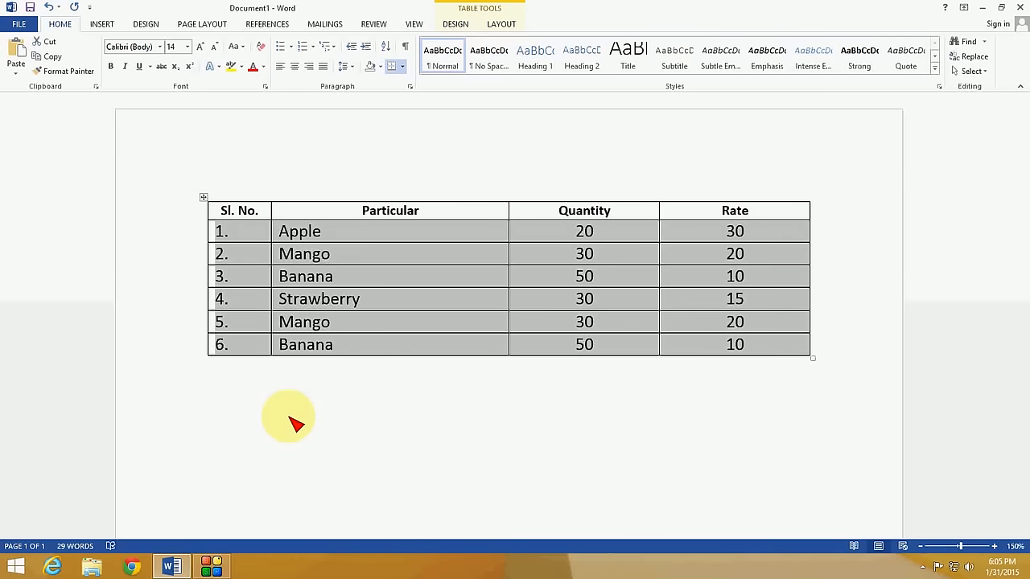
{"action": "key", "text": "Left"}
{"action": "key", "text": "shift+End"}
{"action": "key", "text": "ctrl+shift+End"}
{"action": "key", "text": "Right"}
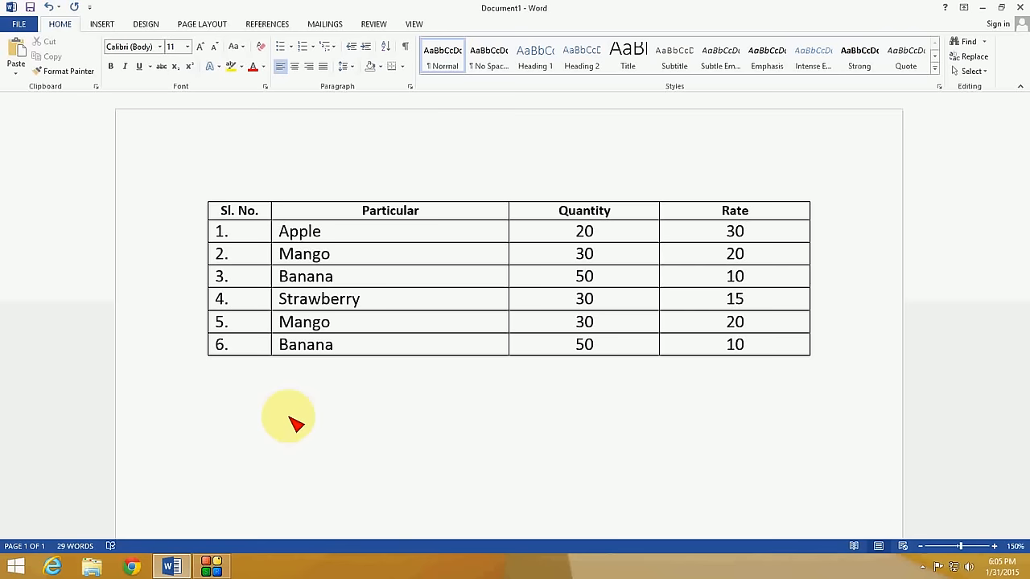
- Reselect all six data rows and reveal the ribbon KeyTips for the Paragraph settings
{"action": "key", "text": "Up"}
{"action": "key", "text": "Up"}
{"action": "key", "text": "Up"}
{"action": "key", "text": "Up"}
{"action": "key", "text": "Up"}
{"action": "key", "text": "Up"}
{"action": "key", "text": "shift+Down"}
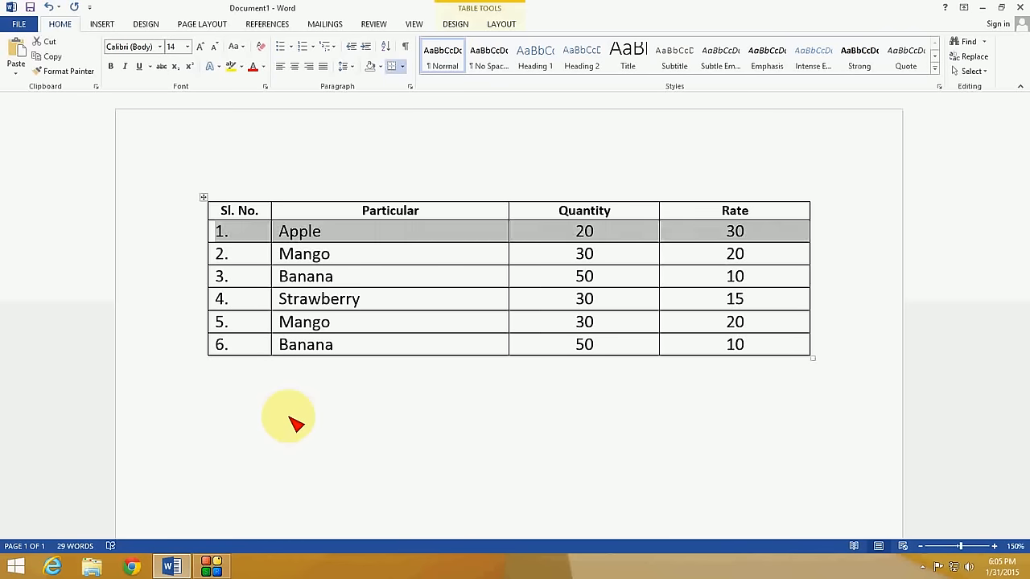
{"action": "key", "text": "shift+Down"}
{"action": "key", "text": "shift+Down"}
{"action": "key", "text": "shift+Down"}
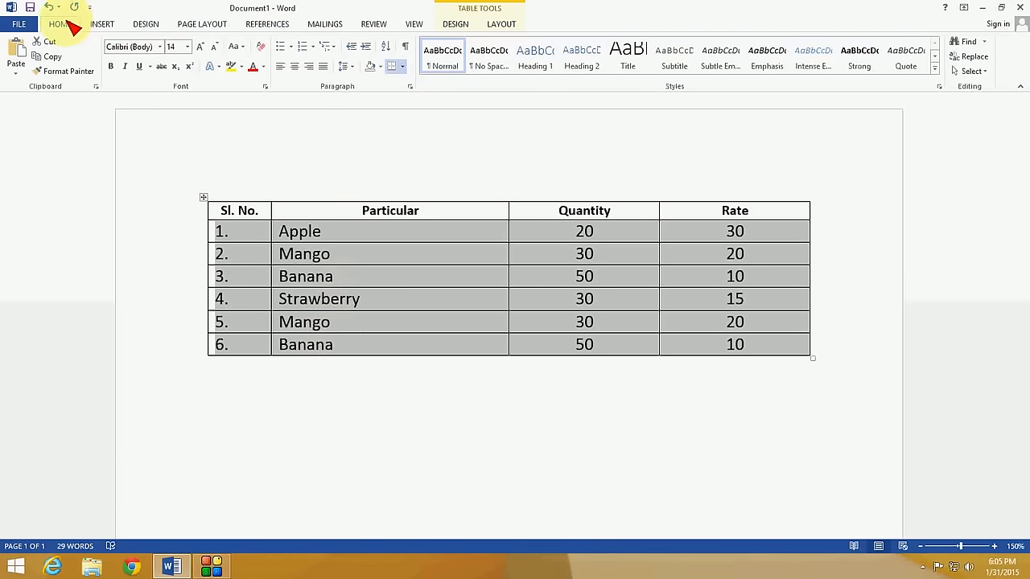
{"action": "key", "text": "alt"}
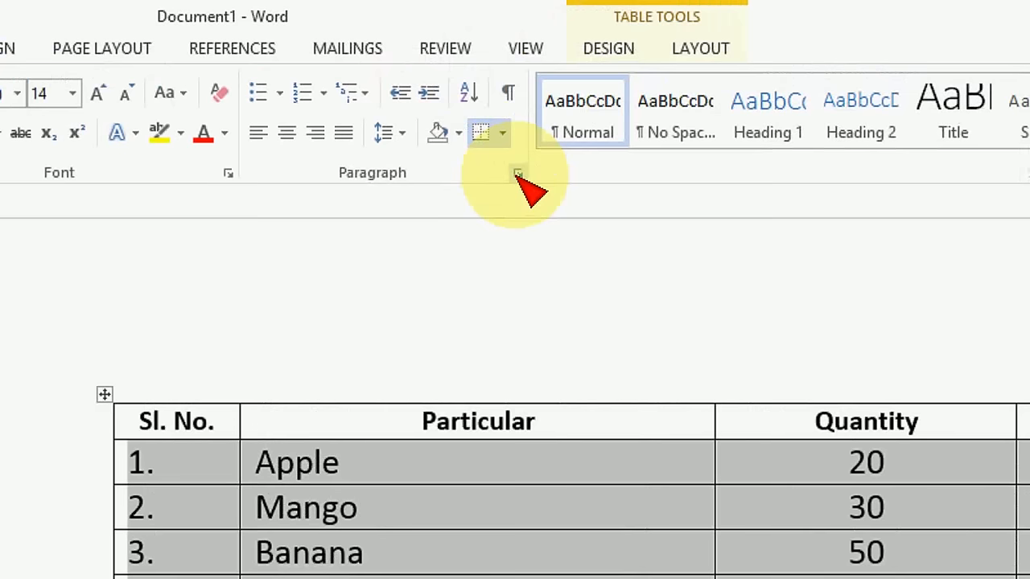
- Give the six data rows 5 pt paragraph spacing before and after
{"action": "left_click", "coordinate": [517, 173]}
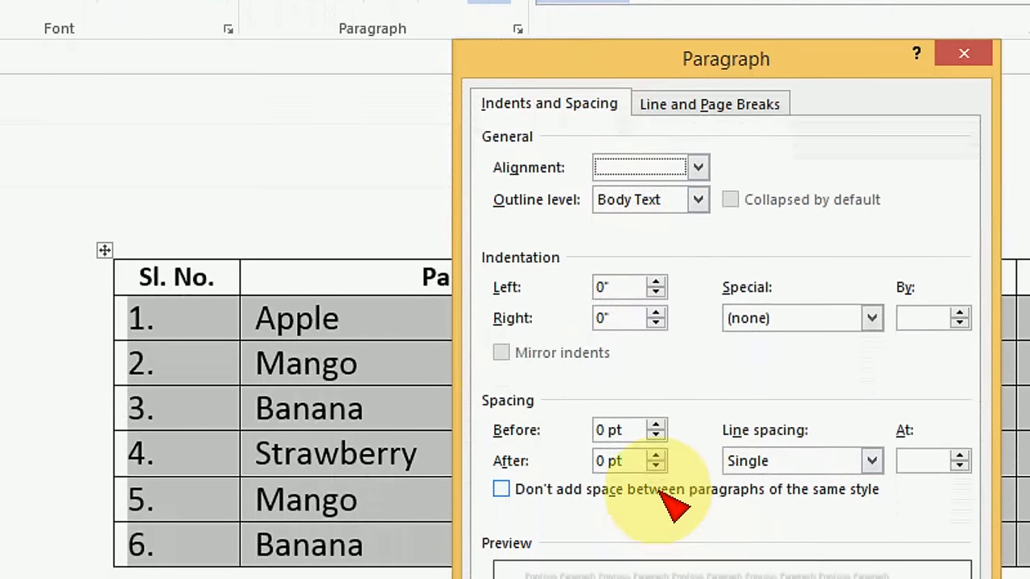
{"action": "left_click_drag", "start_coordinate": [622, 424], "coordinate": [597, 425]}
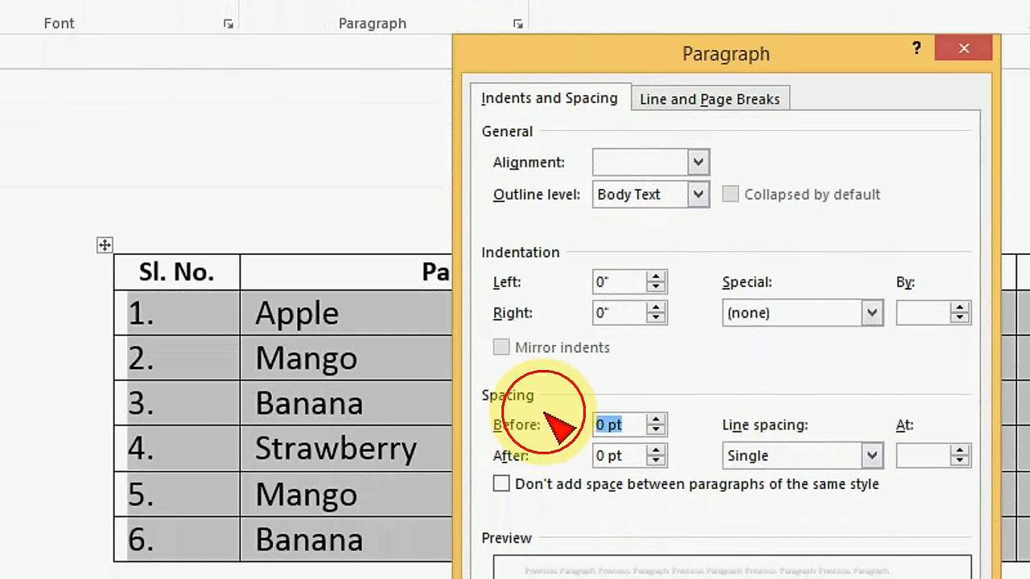
{"action": "type", "text": "5"}
{"action": "key", "text": "Tab"}
{"action": "type", "text": "5"}
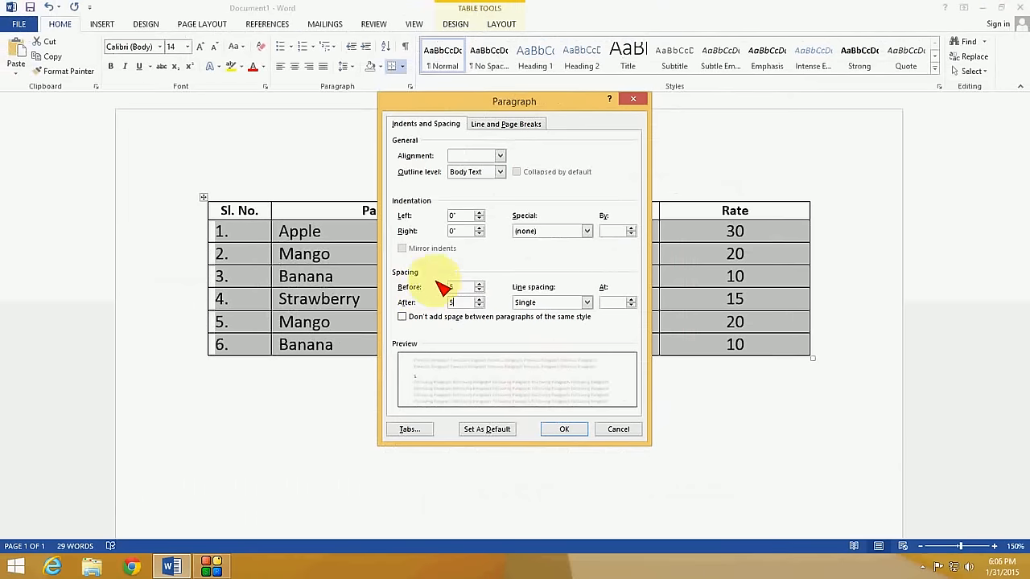
{"action": "left_click", "coordinate": [564, 429]}
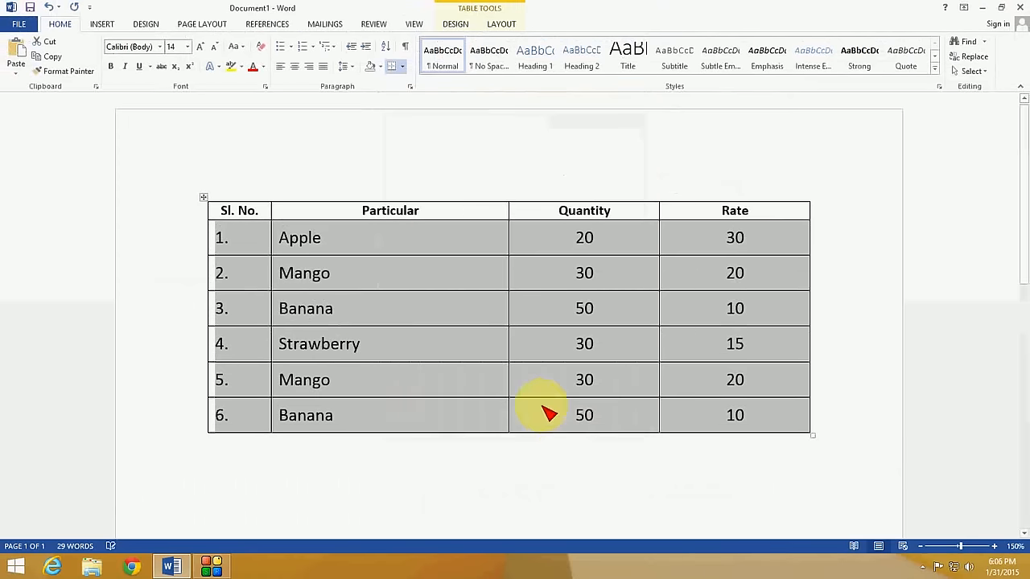
{"action": "left_click", "coordinate": [344, 246]}
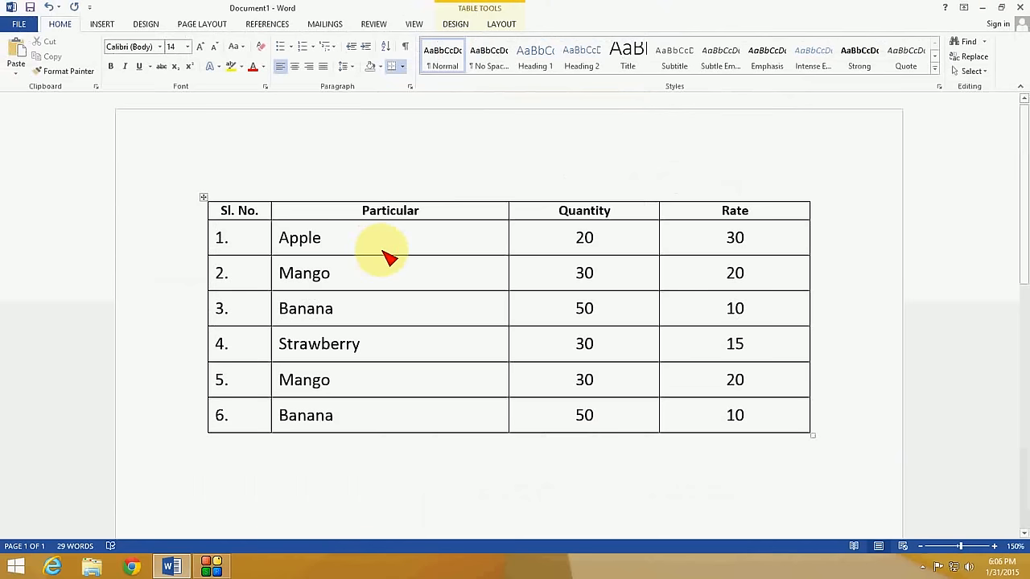
- Reselect the rows and raise their spacing before and after to 10 pt, then larger
{"action": "key", "text": "shift+Down"}
{"action": "key", "text": "shift+Down"}
{"action": "key", "text": "shift+Down"}
{"action": "key", "text": "shift+Down"}
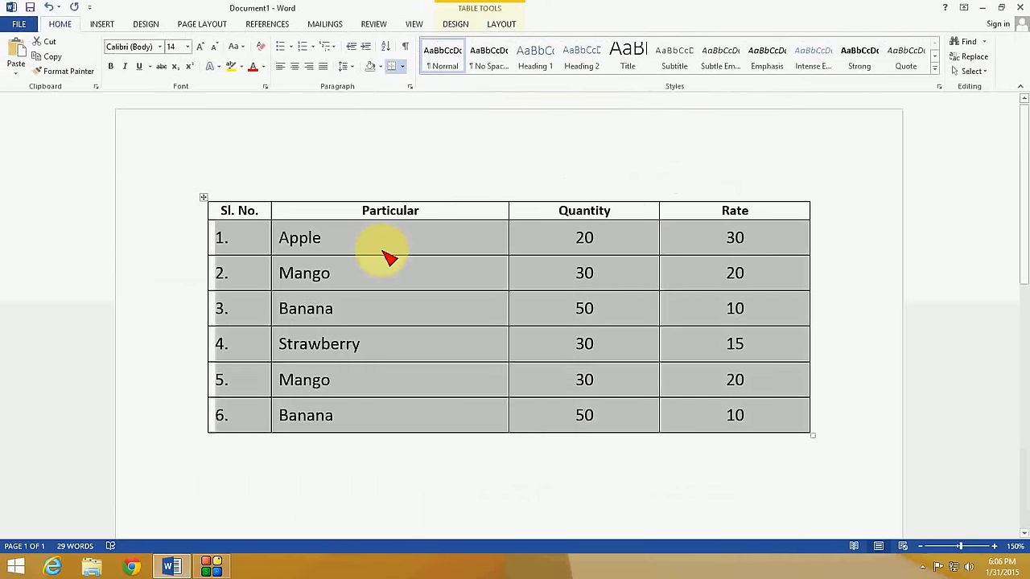
{"action": "key", "text": "alt+h"}
{"action": "key", "text": "p"}
{"action": "key", "text": "g"}
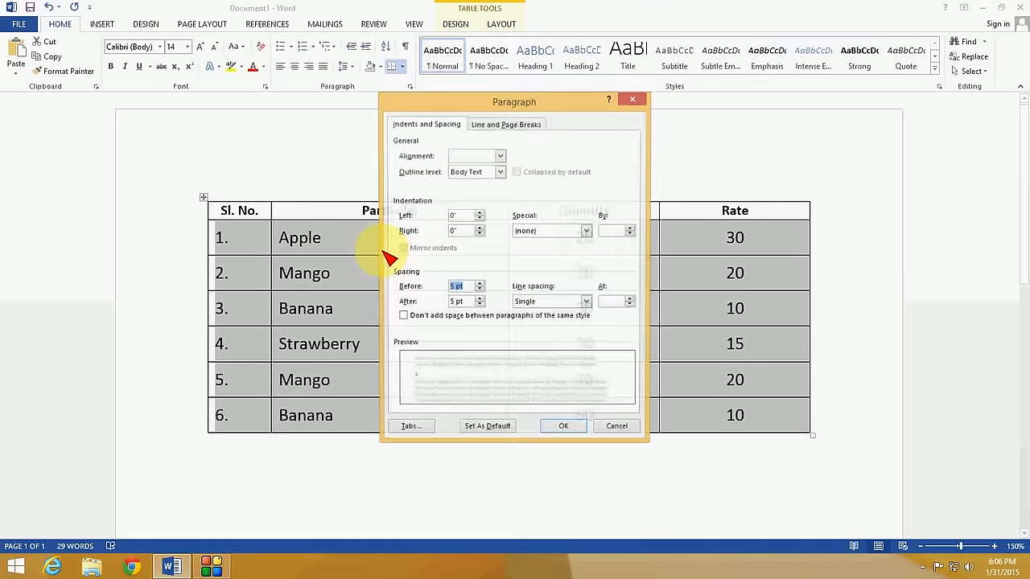
{"action": "type", "text": "0"}
{"action": "key", "text": "Return"}
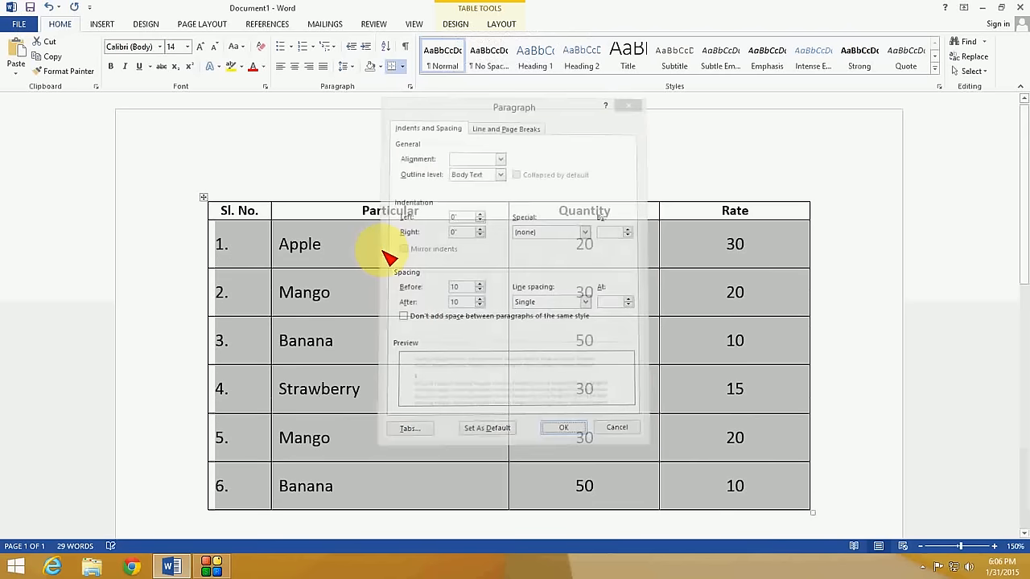
{"action": "scroll", "coordinate": [424, 249], "scroll_direction": "down", "scroll_amount": 2, "text": "ctrl"}
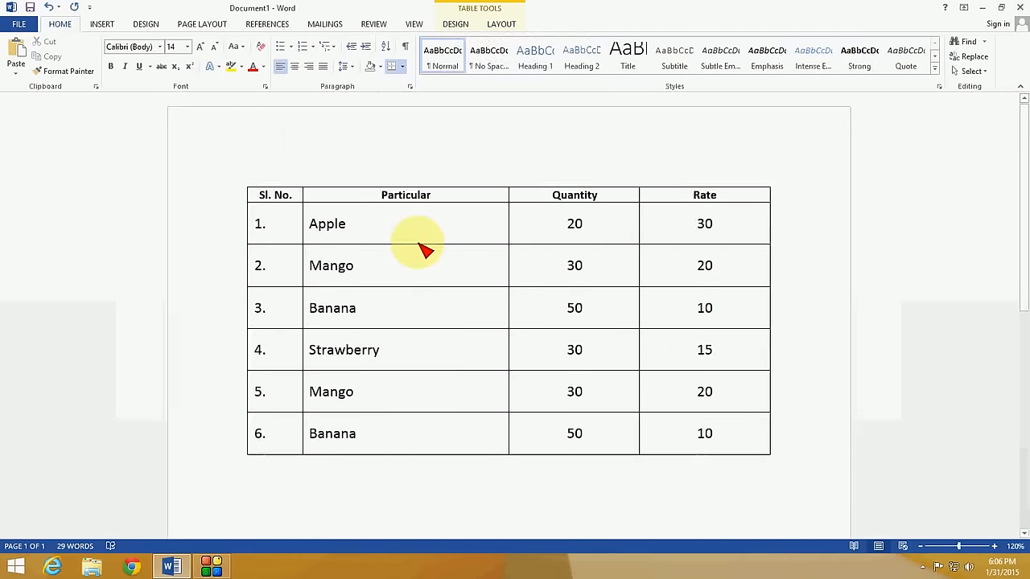
{"action": "scroll", "coordinate": [424, 249], "scroll_direction": "down", "scroll_amount": 2, "text": "ctrl"}
{"action": "key", "text": "alt+h"}
{"action": "type", "text": "pg"}
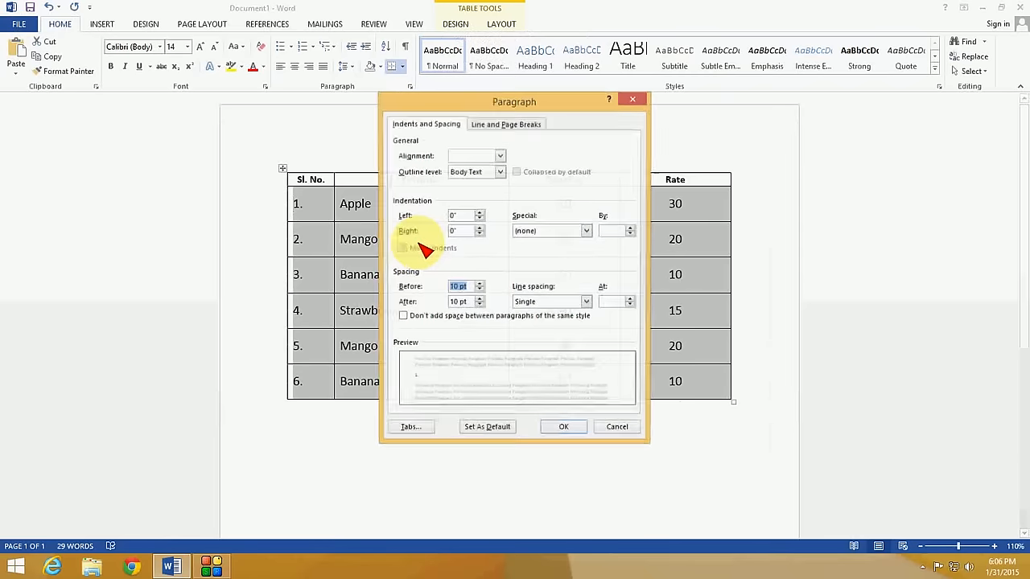
{"action": "type", "text": "18"}
{"action": "key", "text": "Return"}
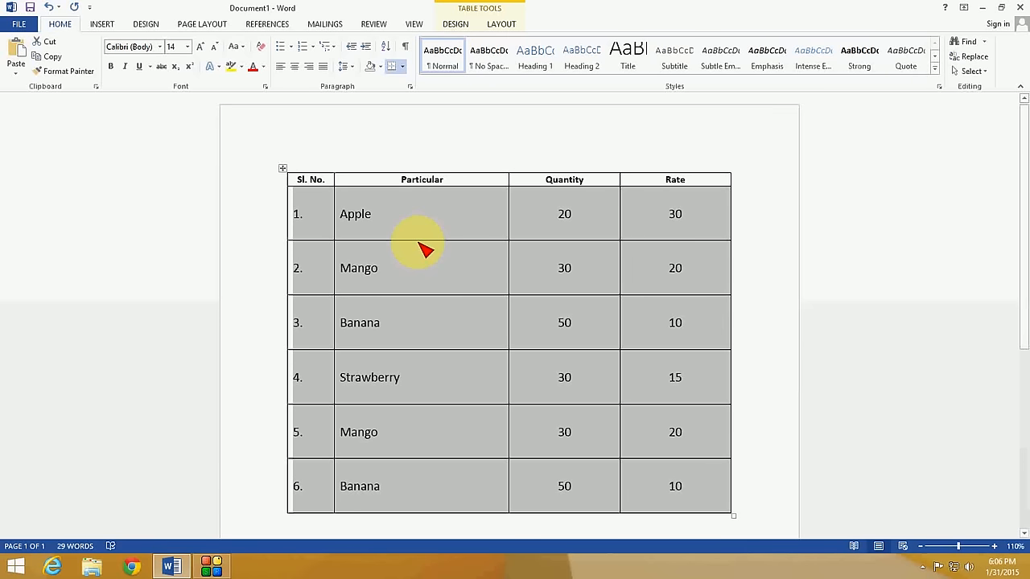
{"action": "scroll", "coordinate": [422, 247], "scroll_direction": "down", "scroll_amount": 2}
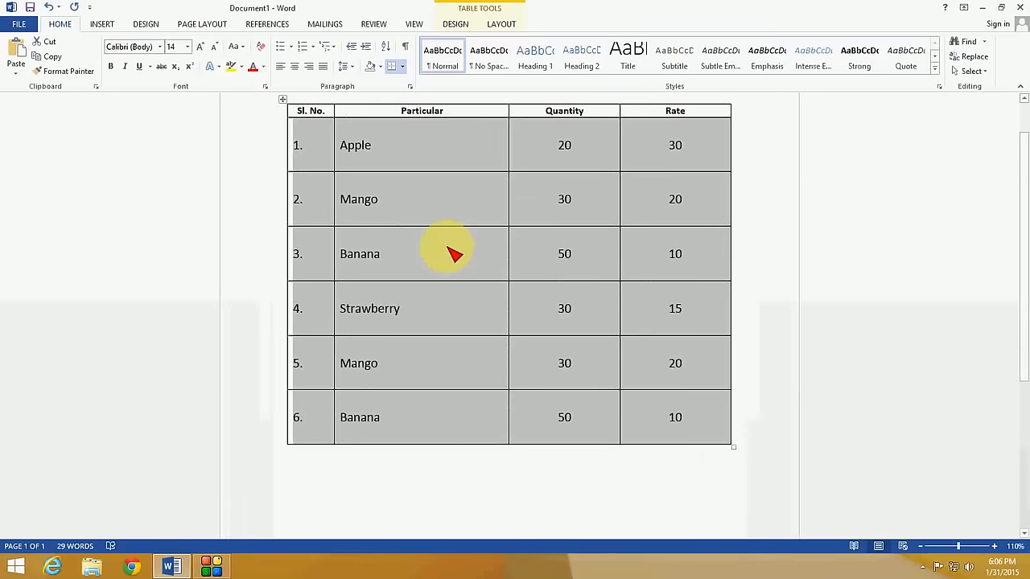
{"action": "key", "text": "alt+o"}
{"action": "key", "text": "p"}
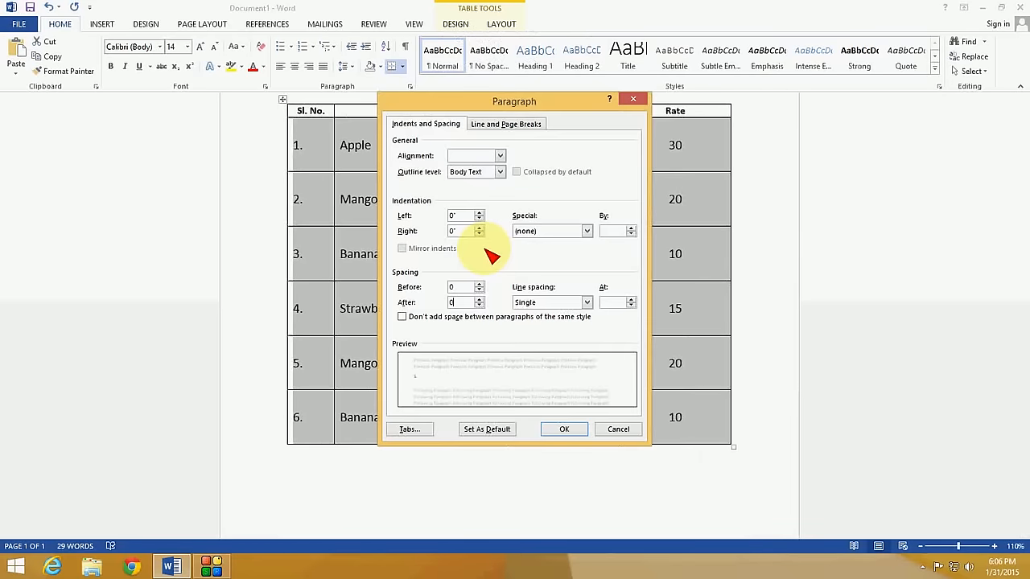
{"action": "key", "text": "Return"}
{"action": "scroll", "coordinate": [491, 256], "scroll_direction": "up", "scroll_amount": 1}
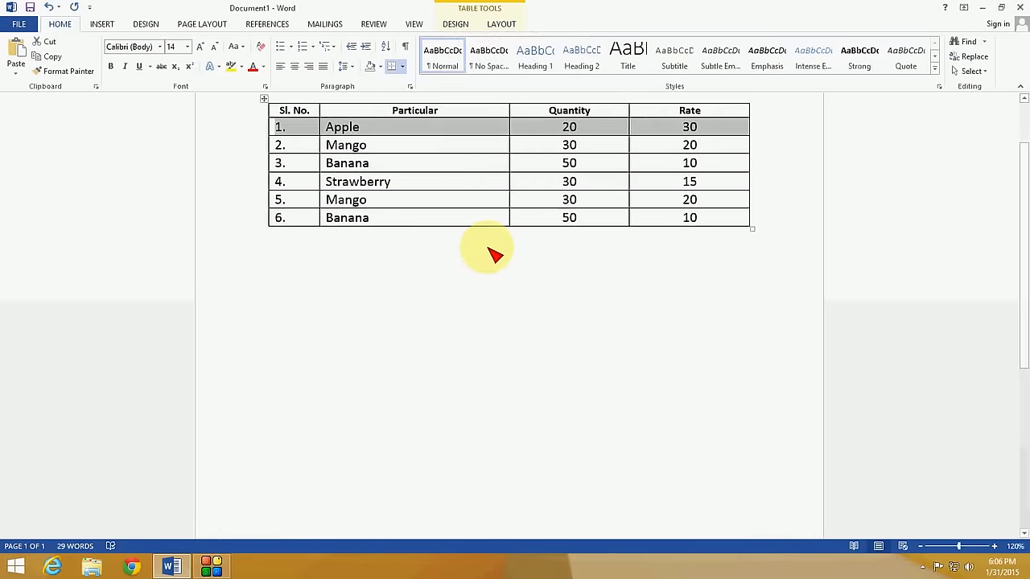
{"action": "key", "text": "shift+Down"}
{"action": "key", "text": "shift+Down"}
{"action": "key", "text": "shift+Down"}
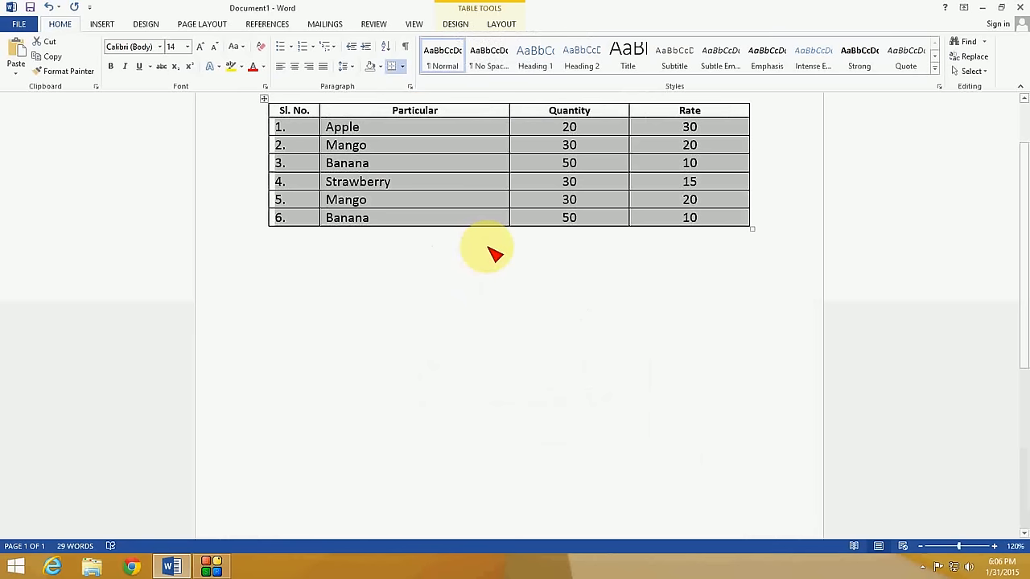
{"action": "key", "text": "alt"}
{"action": "key", "text": "o"}
{"action": "key", "text": "p"}
{"action": "key", "text": "Return"}
{"action": "key", "text": "alt"}
{"action": "key", "text": "o"}
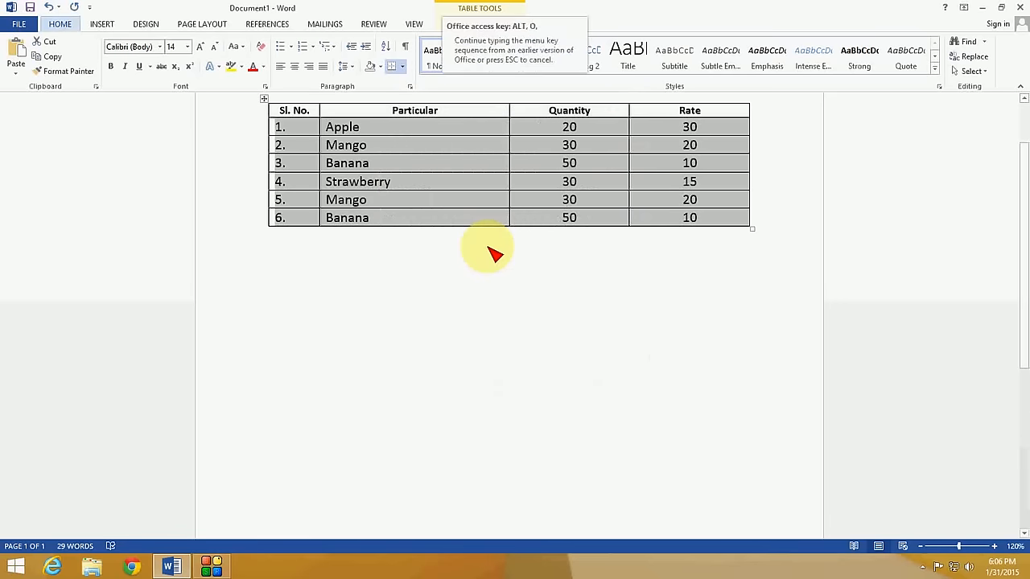
{"action": "key", "text": "p"}
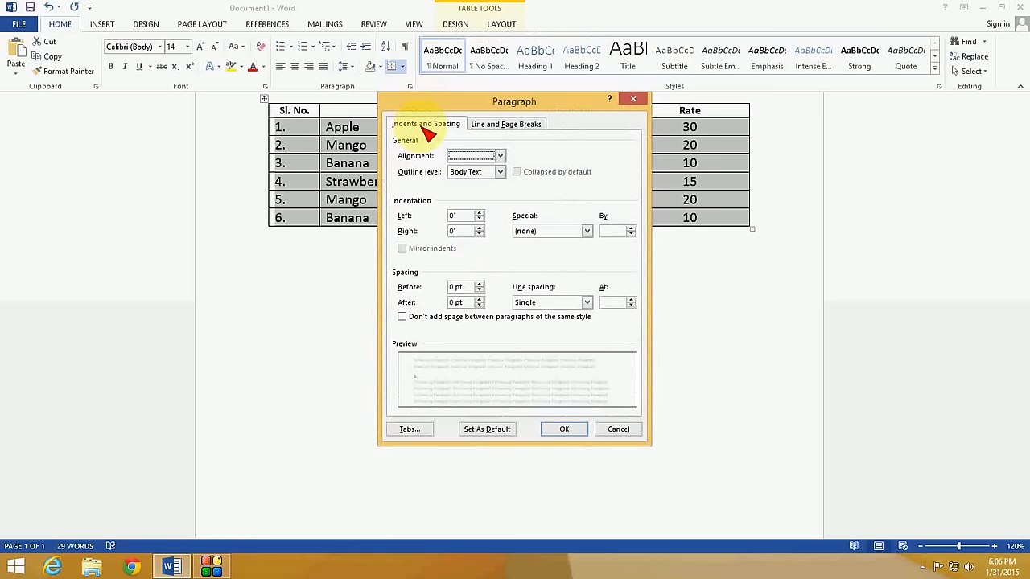
- Set the rows' spacing before and after to 10 pt and apply it to the table
{"action": "key", "text": "alt+b"}
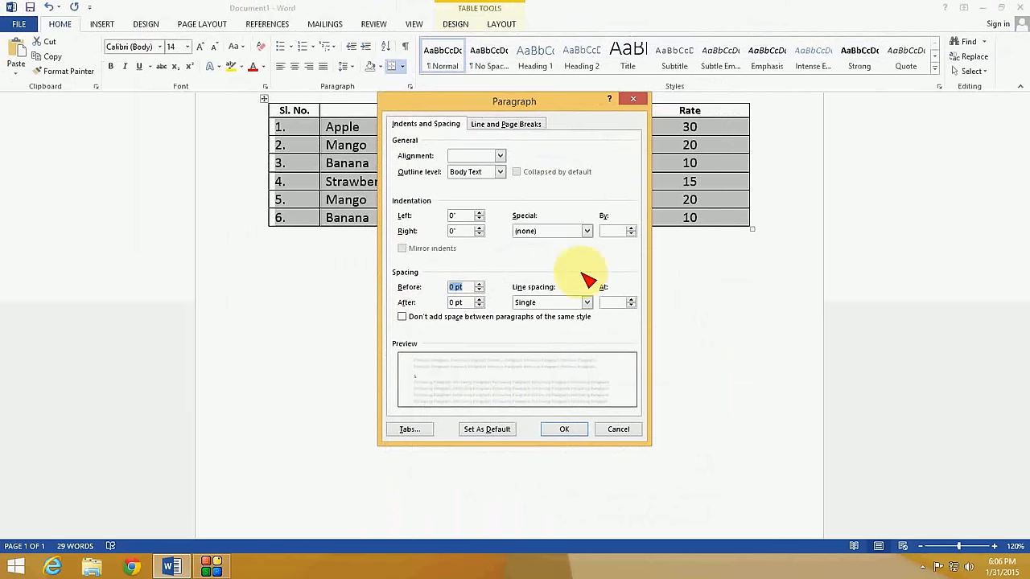
{"action": "type", "text": "0"}
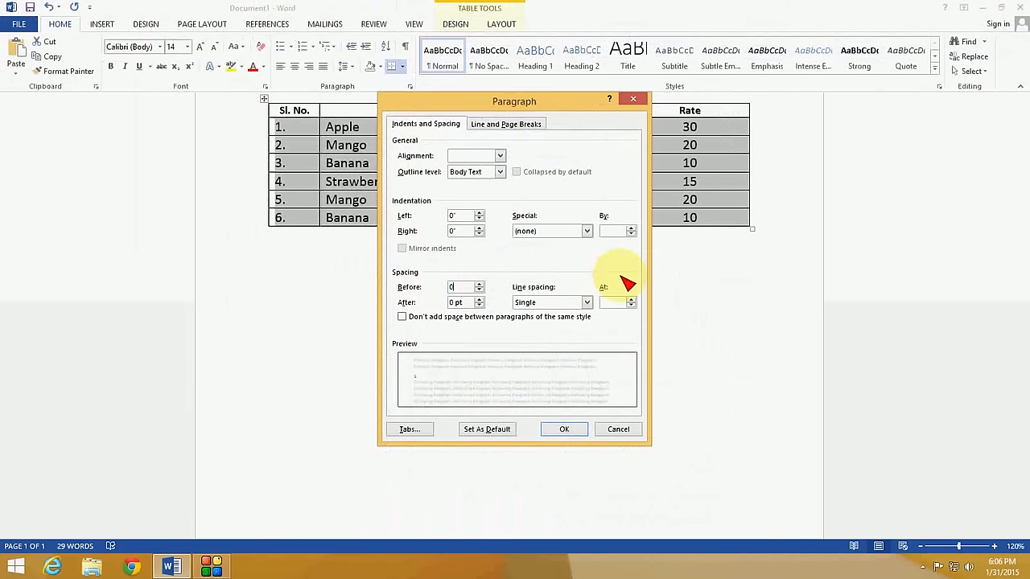
{"action": "key", "text": "BackSpace"}
{"action": "type", "text": "10"}
{"action": "key", "text": "Tab"}
{"action": "type", "text": "10"}
{"action": "key", "text": "Return"}
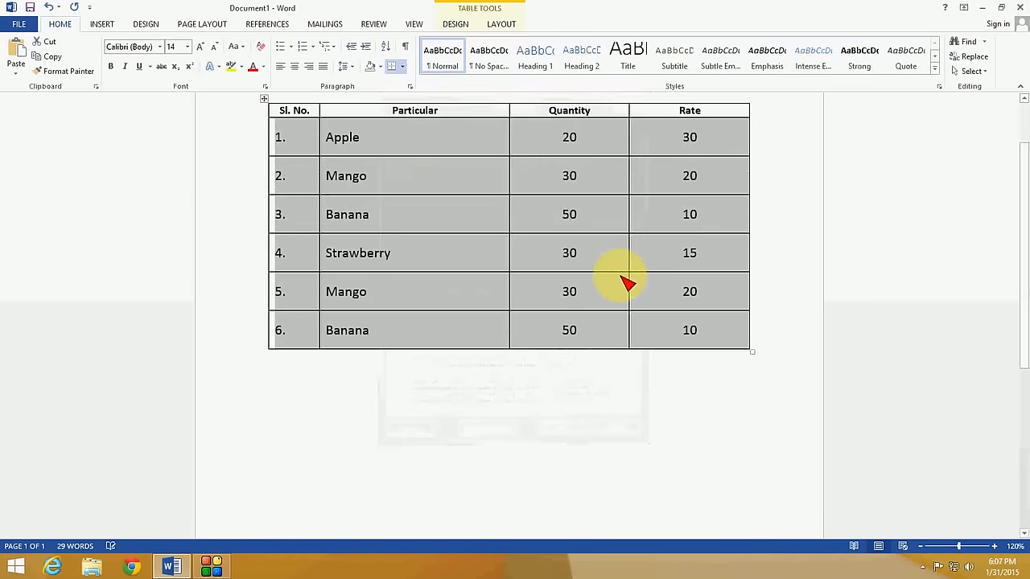
- Reselect the six data rows and check their Paragraph settings without changing them
{"action": "key", "text": "Down"}
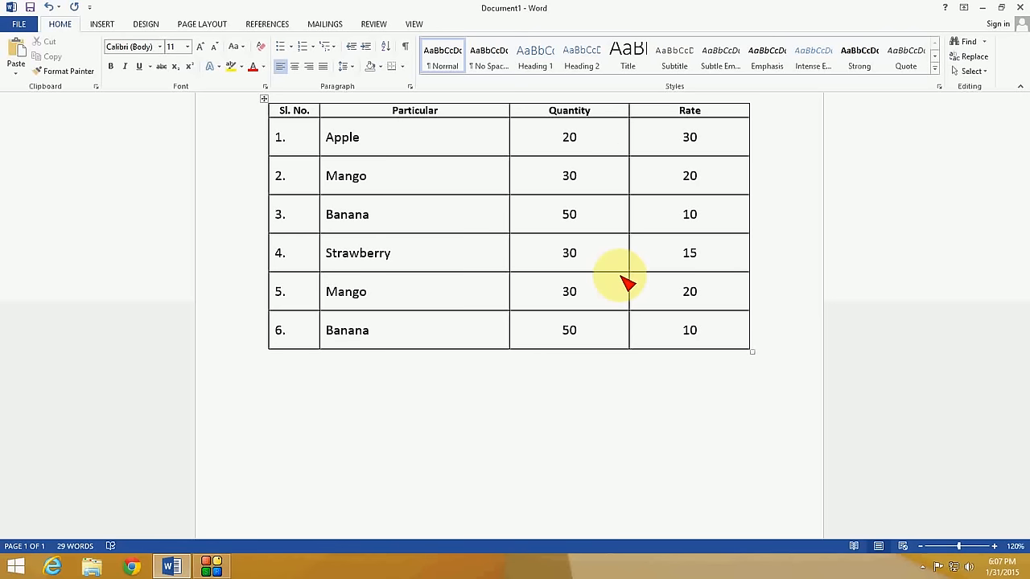
{"action": "key", "text": "Up"}
{"action": "key", "text": "Up"}
{"action": "key", "text": "Up"}
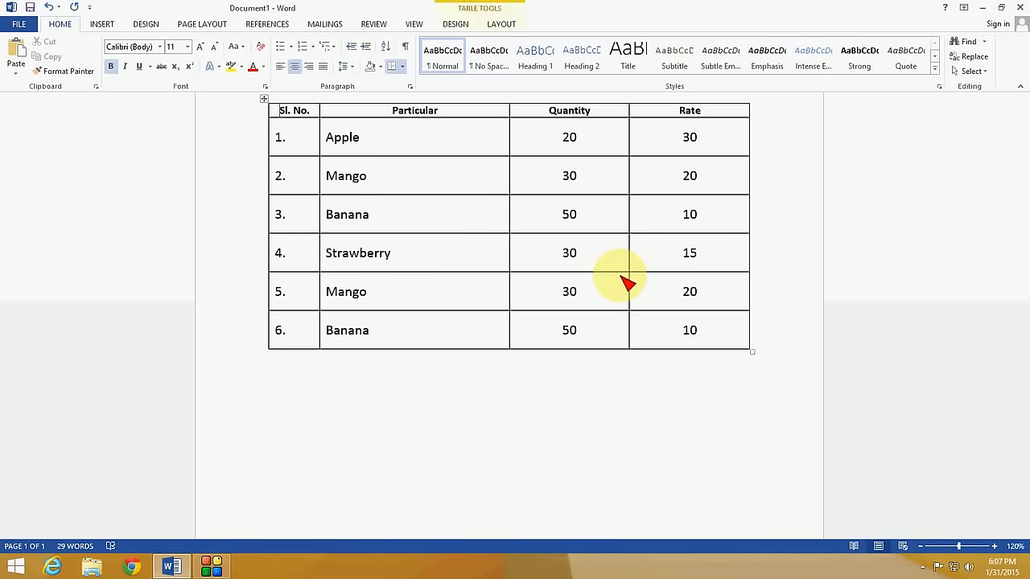
{"action": "key", "text": "Up"}
{"action": "key", "text": "alt+shift+End"}
{"action": "key", "text": "shift+Down"}
{"action": "key", "text": "shift+Down"}
{"action": "key", "text": "shift+Down"}
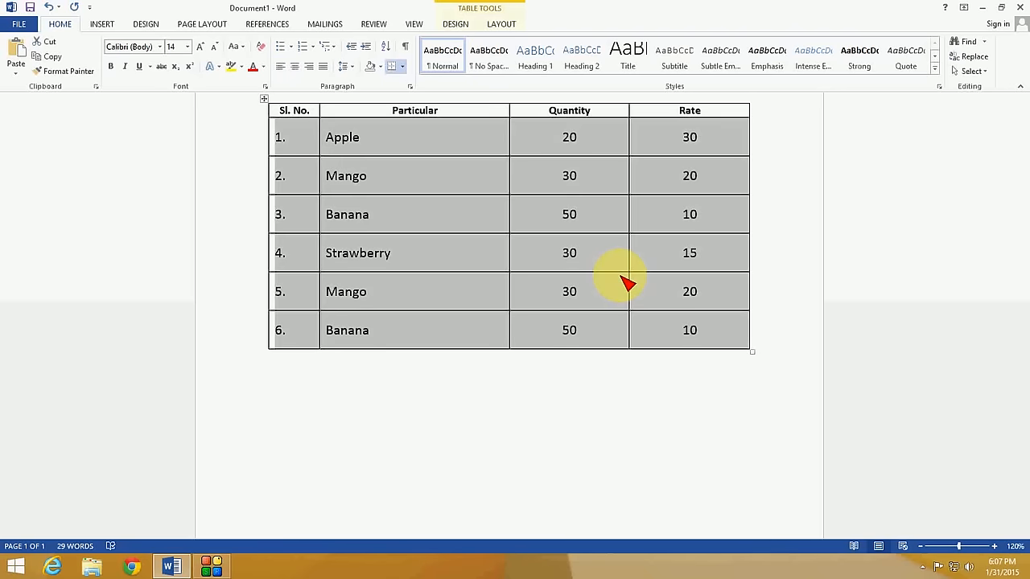
{"action": "key", "text": "alt+h"}
{"action": "key", "text": "p"}
{"action": "key", "text": "g"}
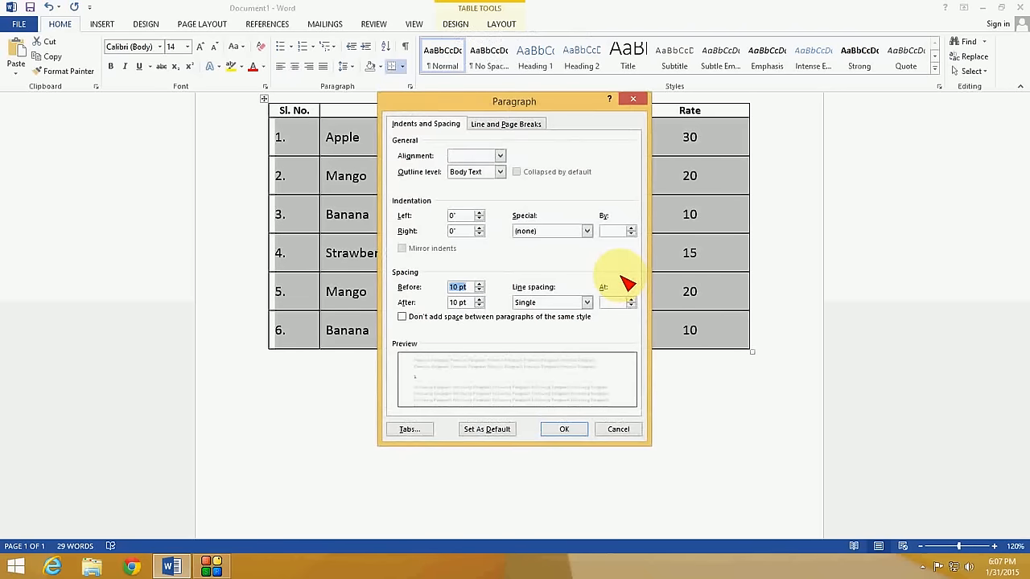
{"action": "key", "text": "Escape"}
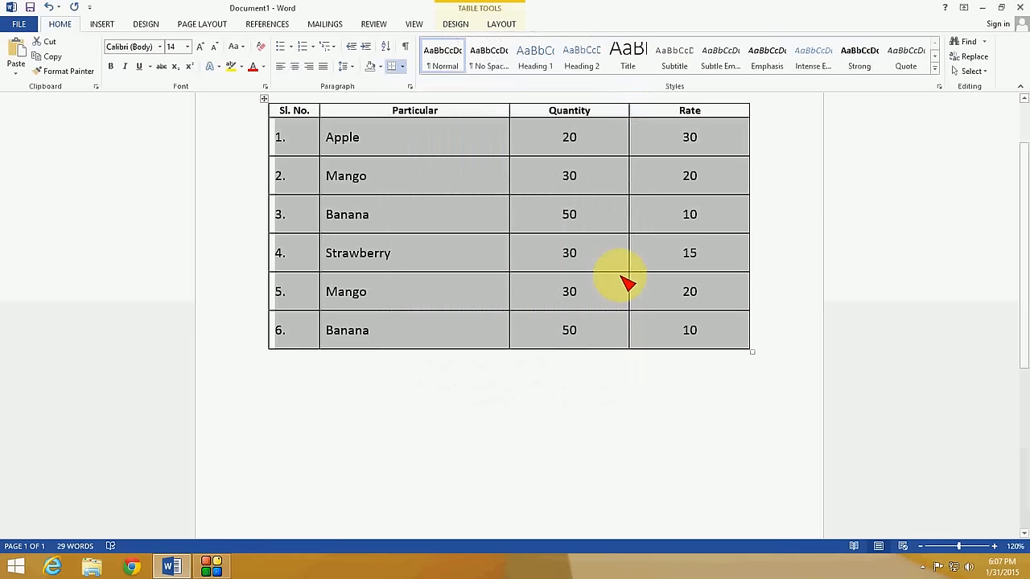
- Reselect the rows and apply slightly larger spacing via the Alt, O, P Paragraph dialog
{"action": "key", "text": "Left"}
{"action": "key", "text": "shift+Down"}
{"action": "key", "text": "shift+Down"}
{"action": "key", "text": "shift+Down"}
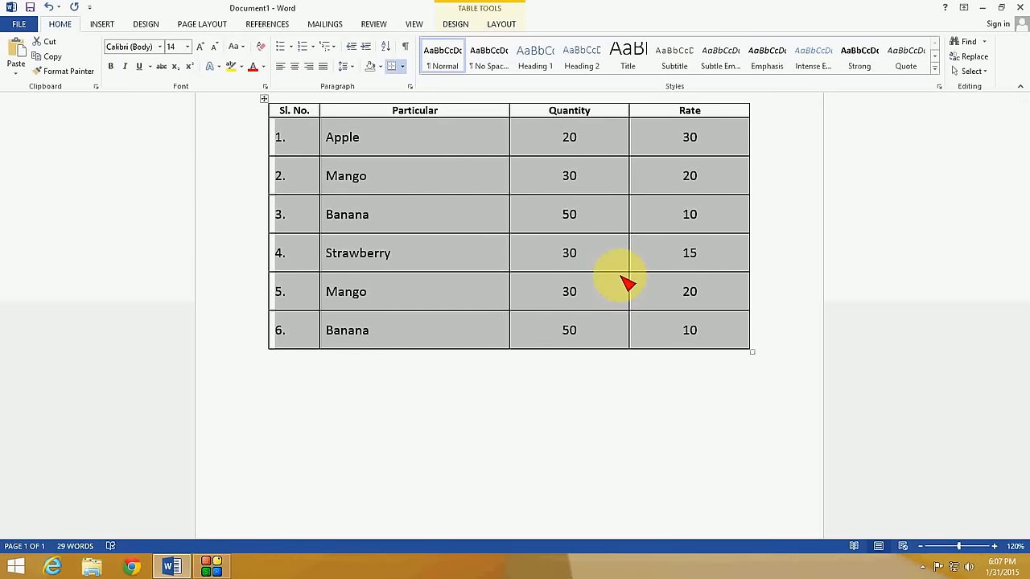
{"action": "key", "text": "alt"}
{"action": "key", "text": "o"}
{"action": "key", "text": "p"}
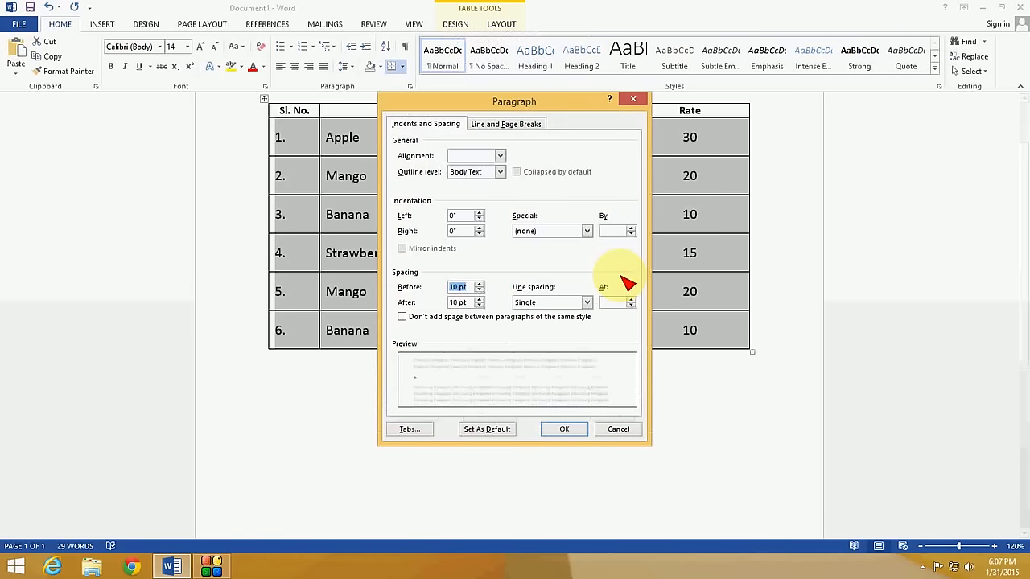
{"action": "type", "text": "12"}
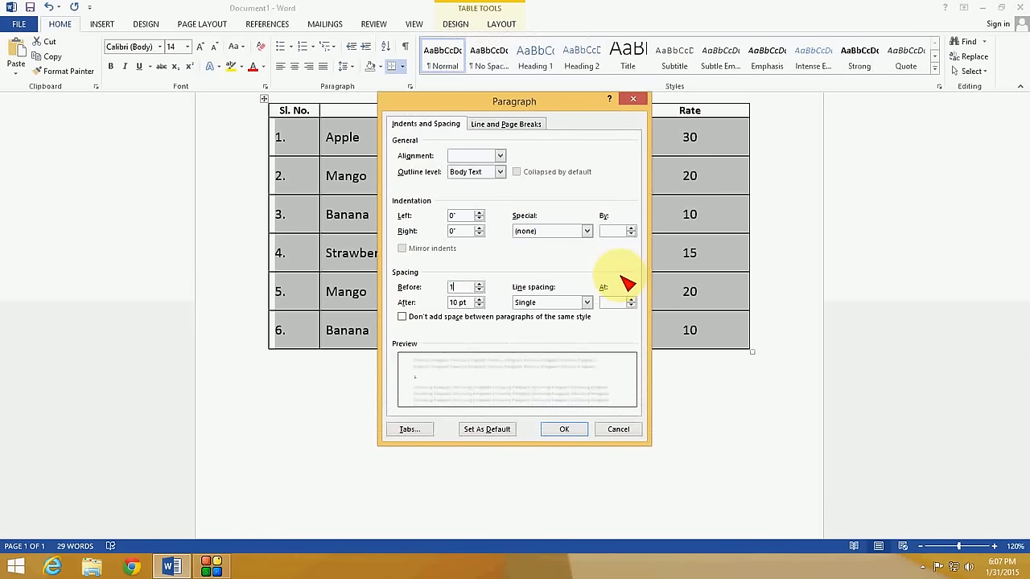
{"action": "key", "text": "Return"}
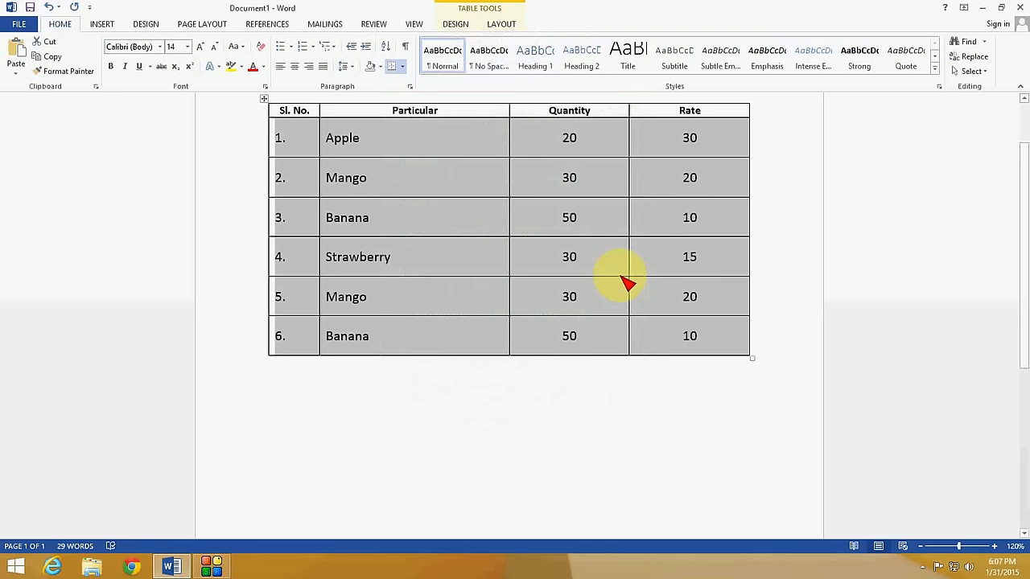
- Set the rows' spacing before and after to 16 pt, making every row taller
{"action": "key", "text": "alt"}
{"action": "key", "text": "o"}
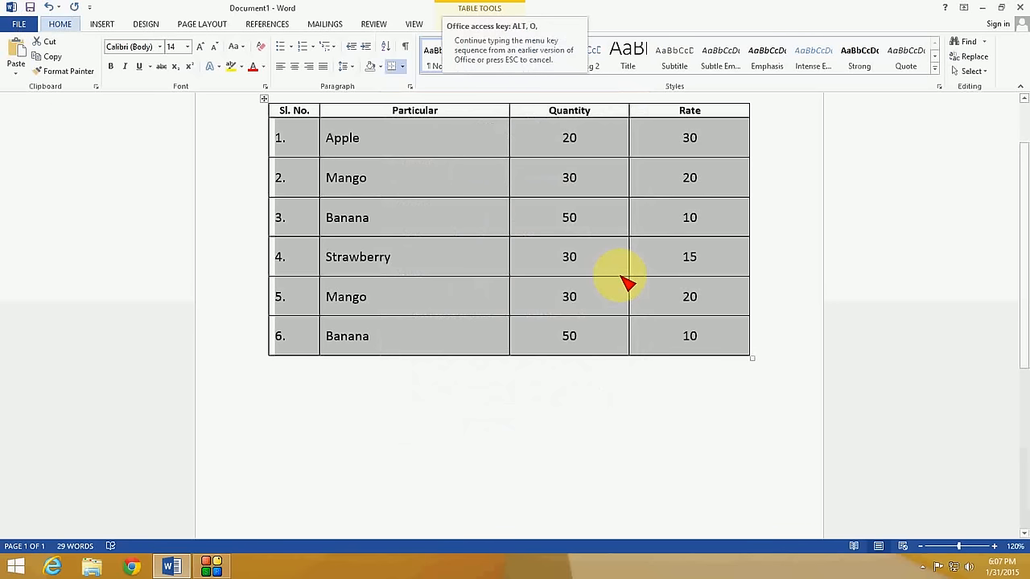
{"action": "key", "text": "p"}
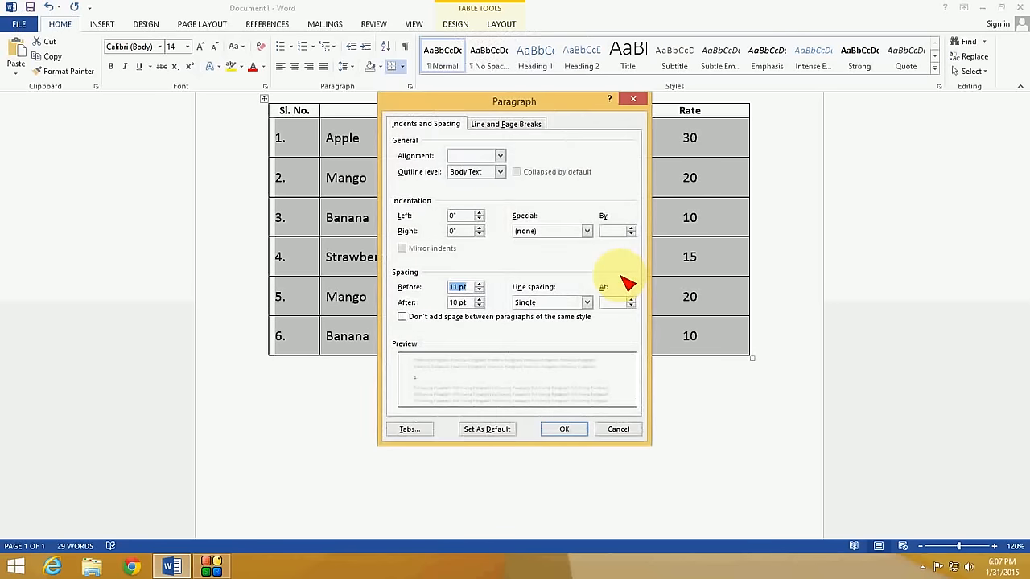
{"action": "type", "text": "16"}
{"action": "key", "text": "Tab"}
{"action": "type", "text": "16"}
{"action": "key", "text": "Return"}
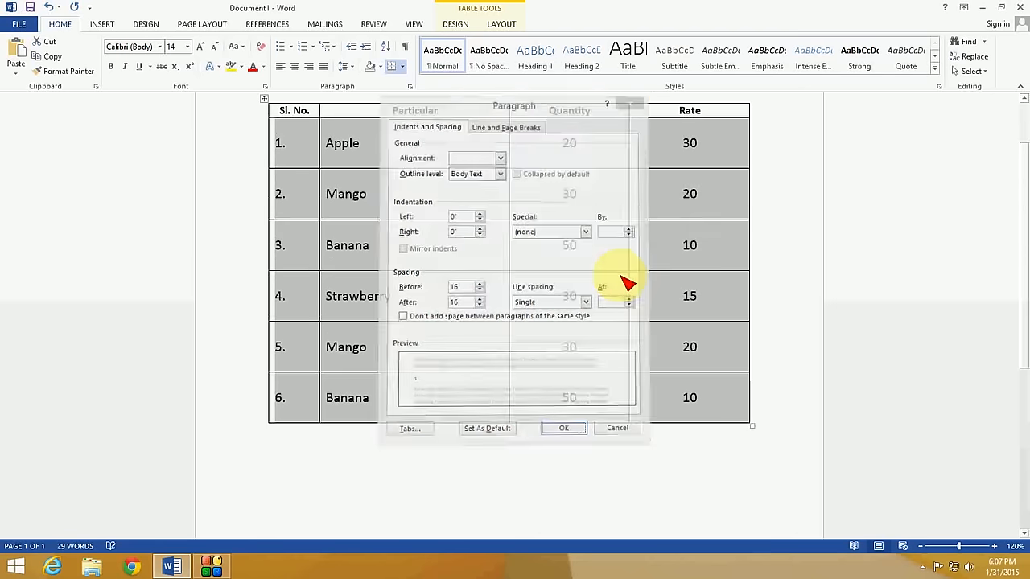
{"action": "key", "text": "Left"}
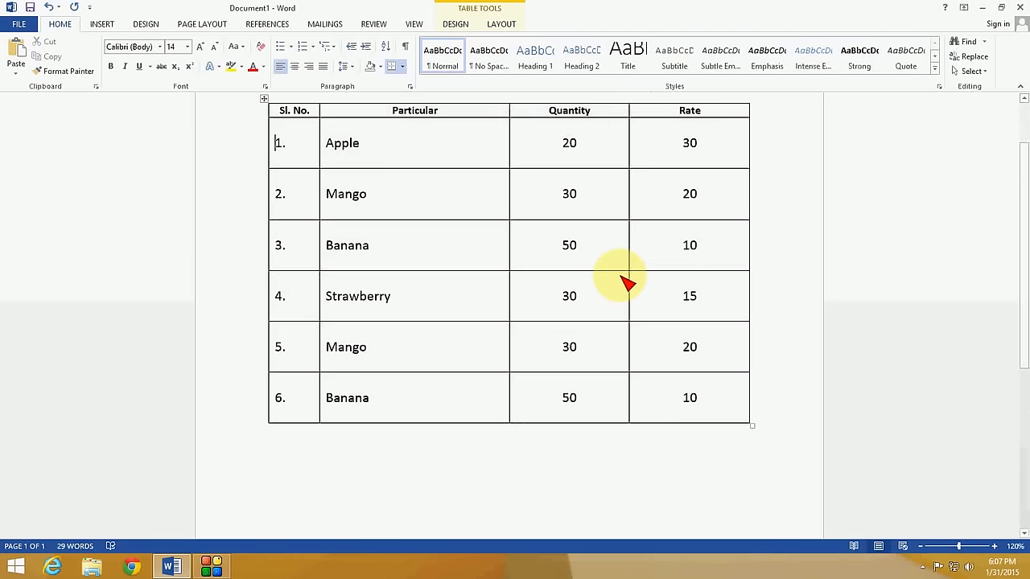